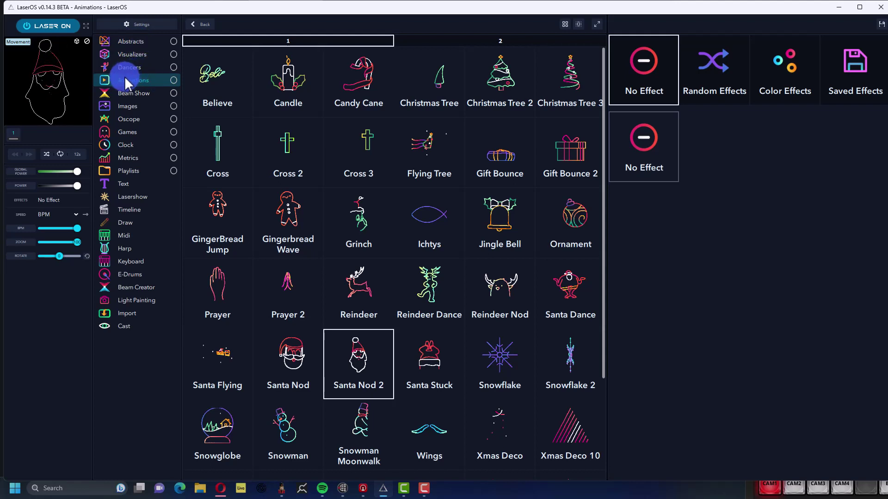
Preview the Believe, Ichtys, Jingle Bell, Reindeer Nod and Xmas Deco 10 Christmas animations.
click(223, 75)
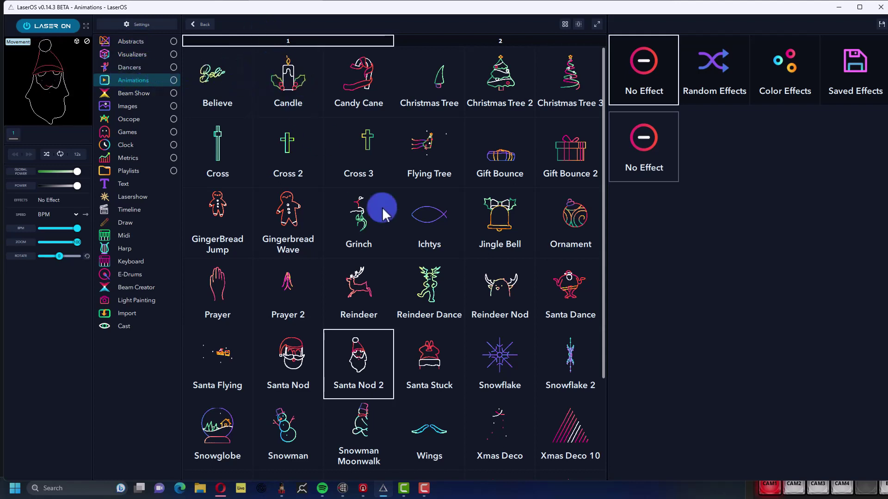
scroll(388, 215, down, 2)
click(436, 154)
click(490, 156)
click(491, 247)
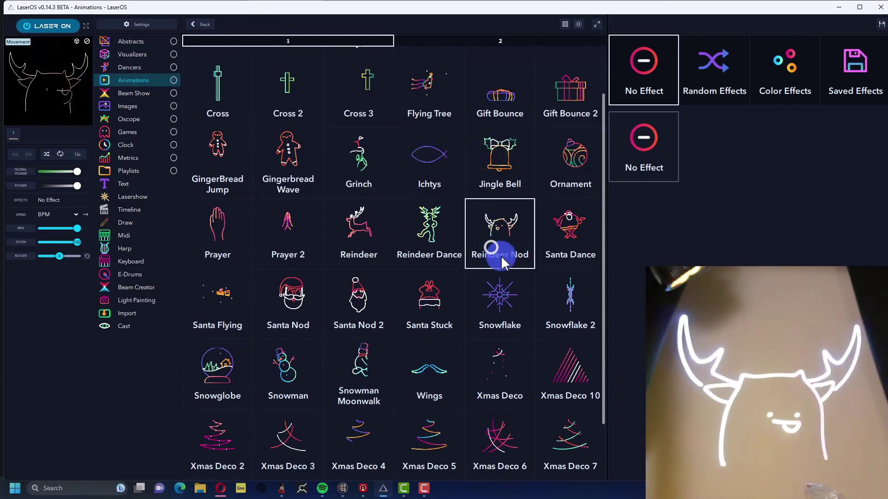
click(567, 350)
Preview Xmas Ornaments 2 and Xmas Lights 2, then play Xmas Star from page 2.
scroll(568, 351, down, 2)
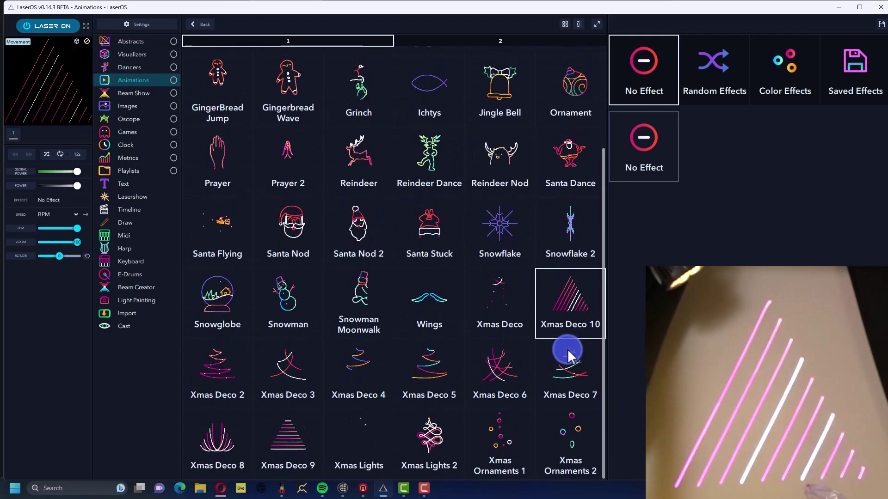
click(583, 443)
click(425, 438)
click(408, 279)
click(441, 39)
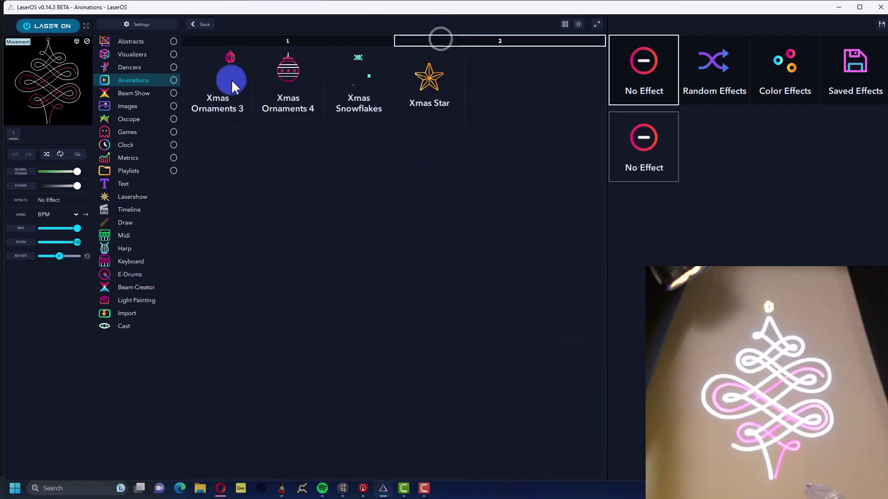
click(434, 80)
Open the Hanukkah animations and play Candelabrum 2 and Dreidel.
click(190, 21)
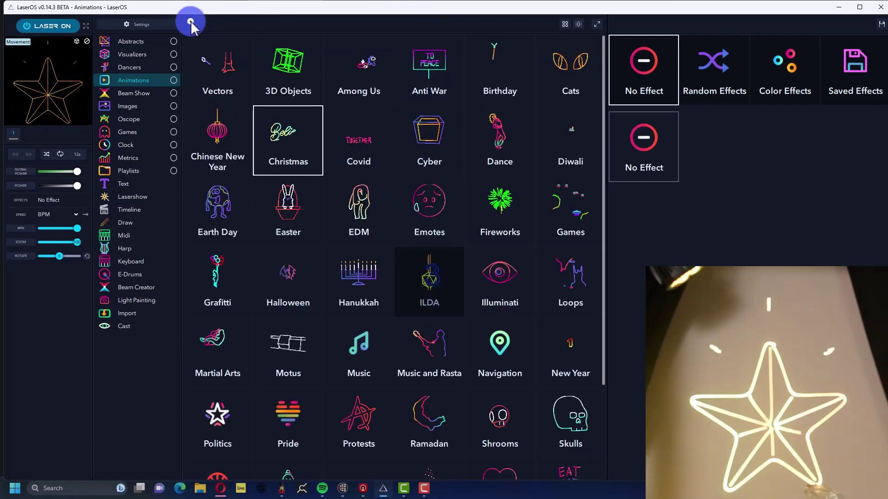
click(360, 228)
click(270, 63)
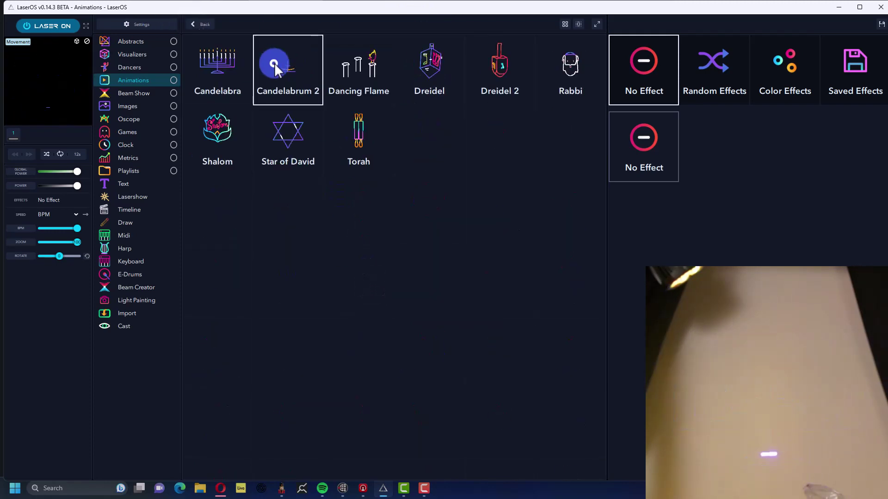
click(406, 88)
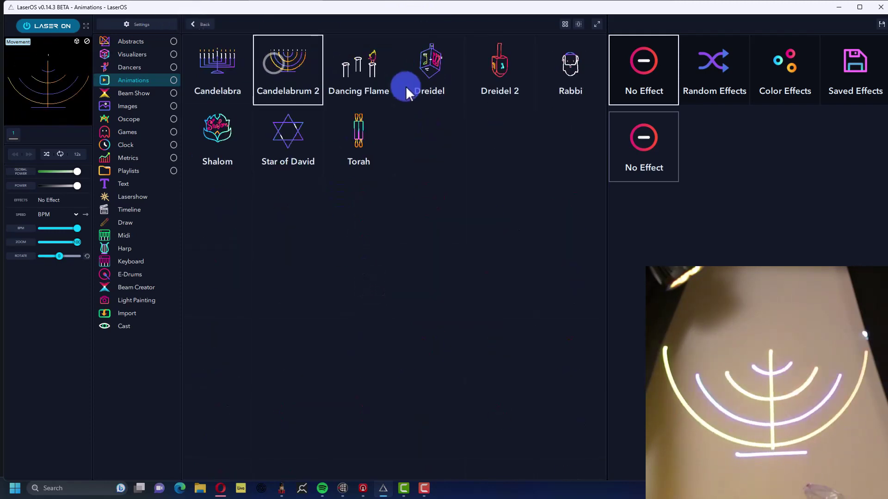
Glance at the Easter category, then open the Chinese New Year animations.
click(194, 24)
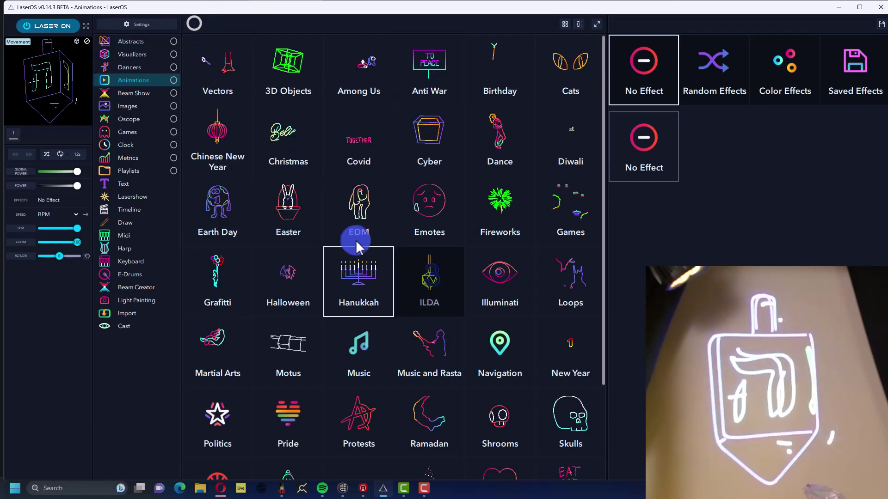
click(296, 207)
click(196, 29)
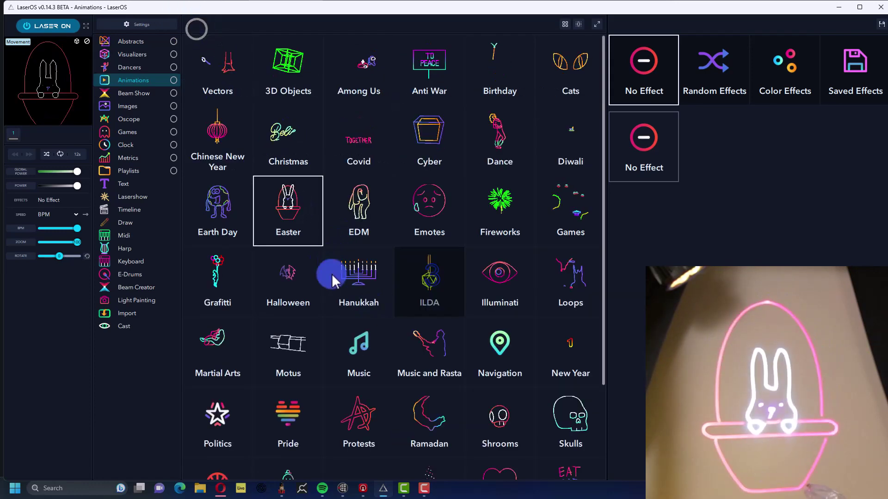
scroll(331, 273, down, 3)
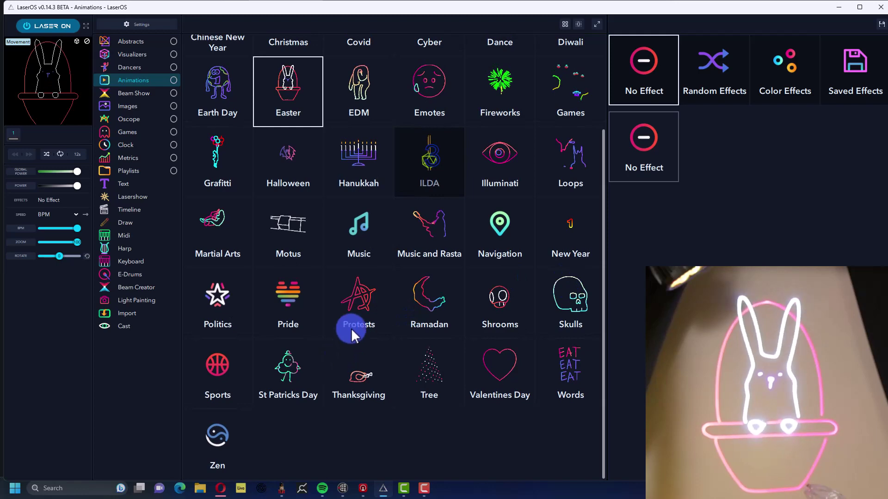
scroll(365, 333, up, 3)
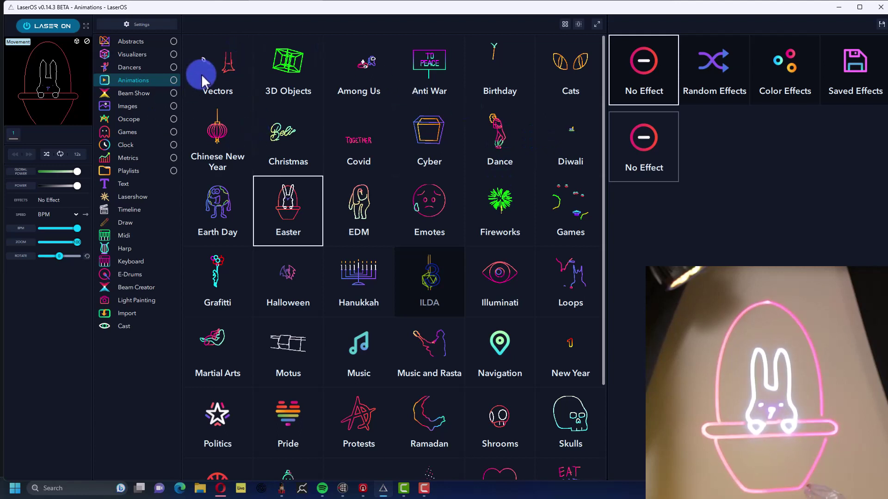
click(231, 141)
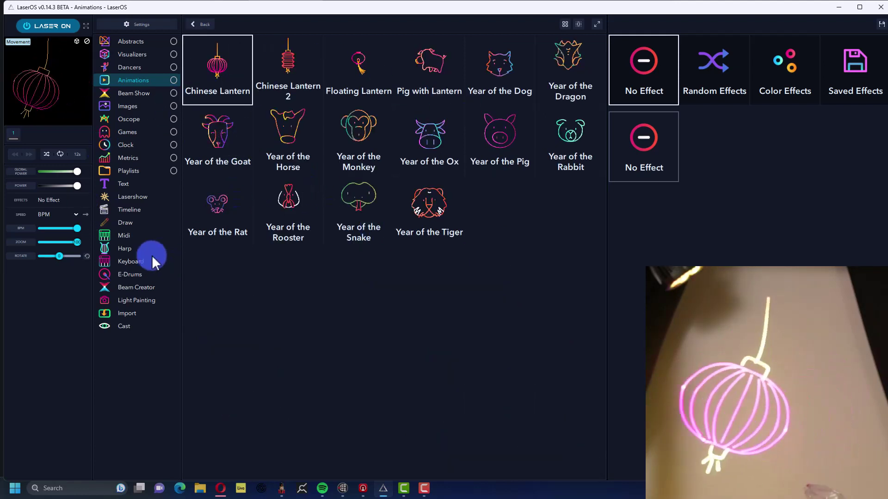
Show the Text page, then project the Arrow 5 clip from the Images Beam Show library.
click(127, 183)
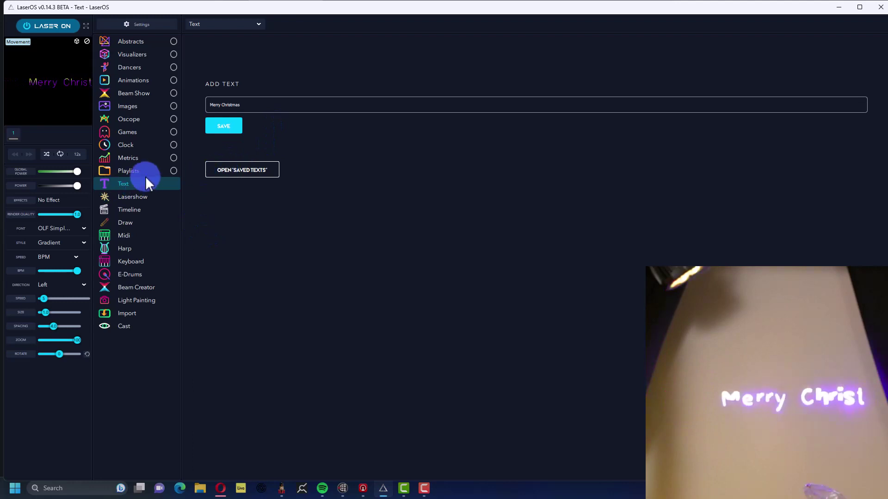
click(121, 107)
click(125, 94)
click(351, 156)
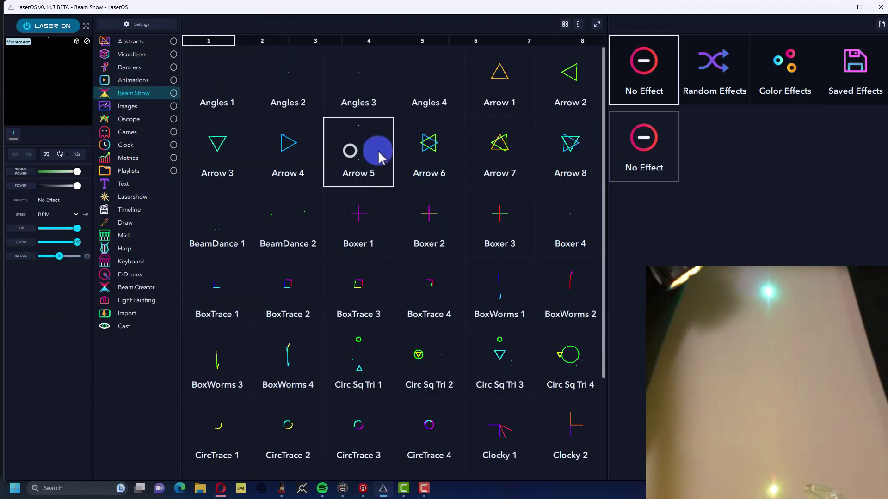
Play the Arrow 6 and Circ Sq Tri 2 Beam Show clips.
click(420, 154)
scroll(386, 263, down, 1)
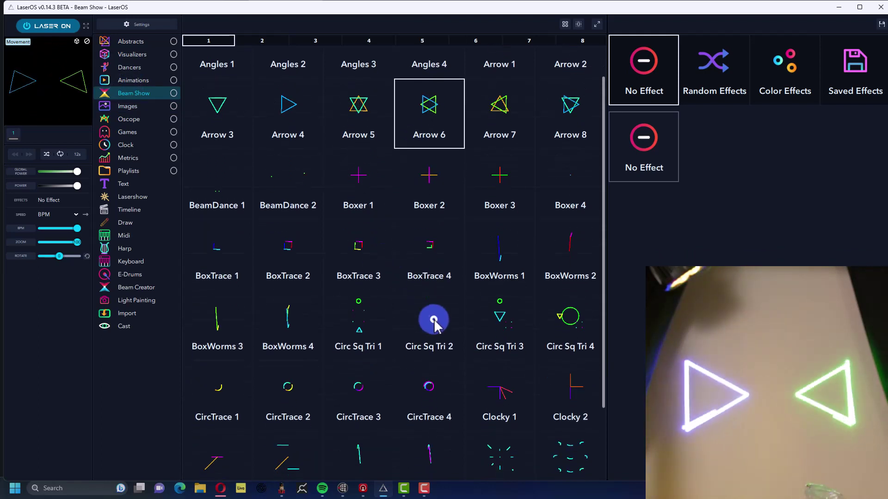
click(430, 317)
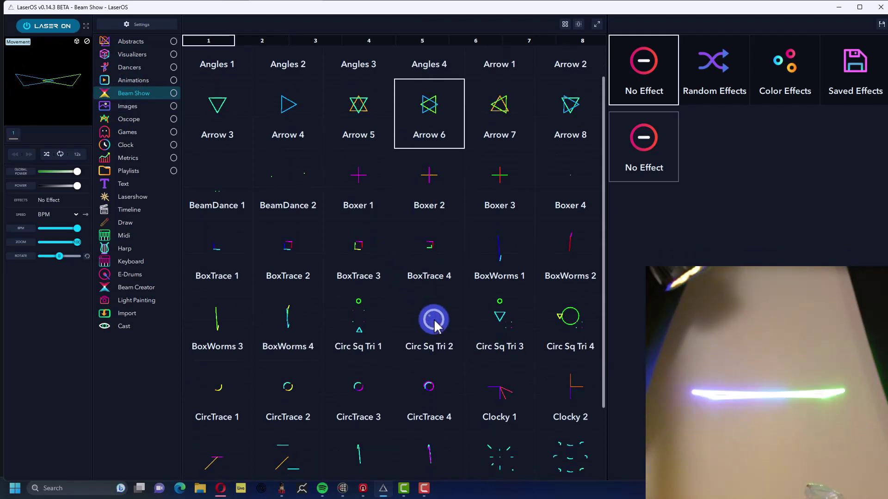
Tour the Images, Oscope, Timeline, Lasershow, Text and Draw sections, ending on Import.
click(118, 113)
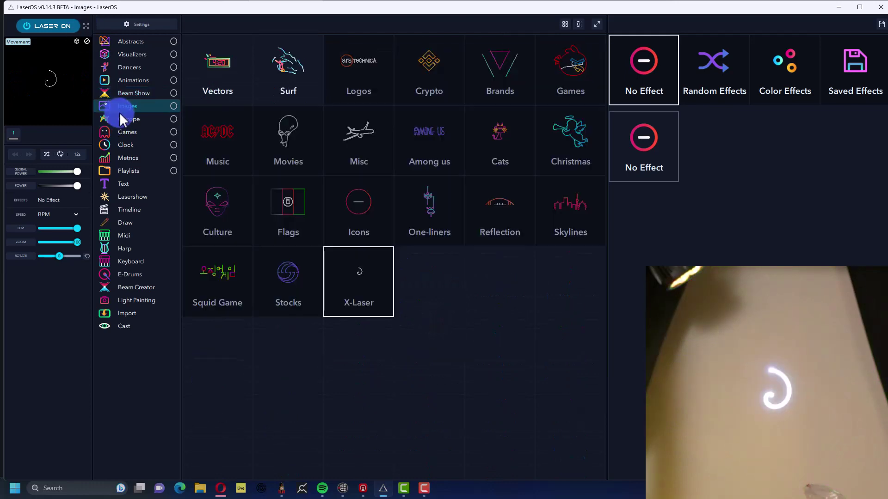
click(121, 119)
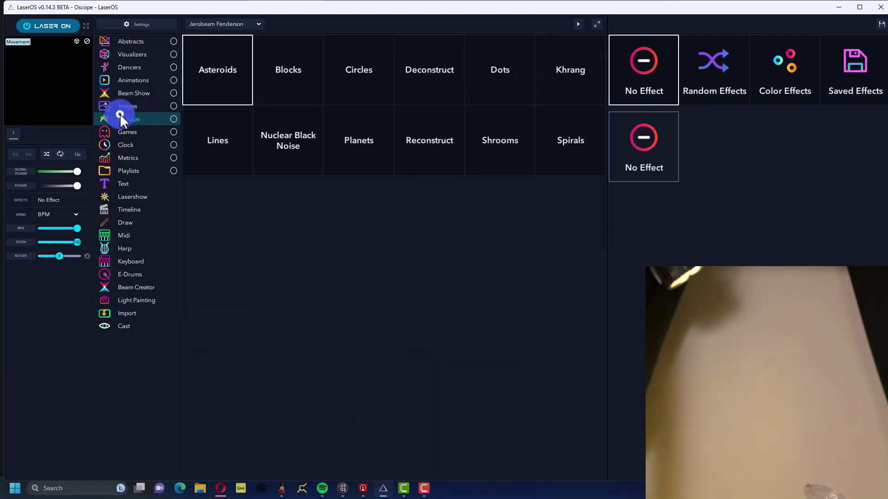
click(117, 106)
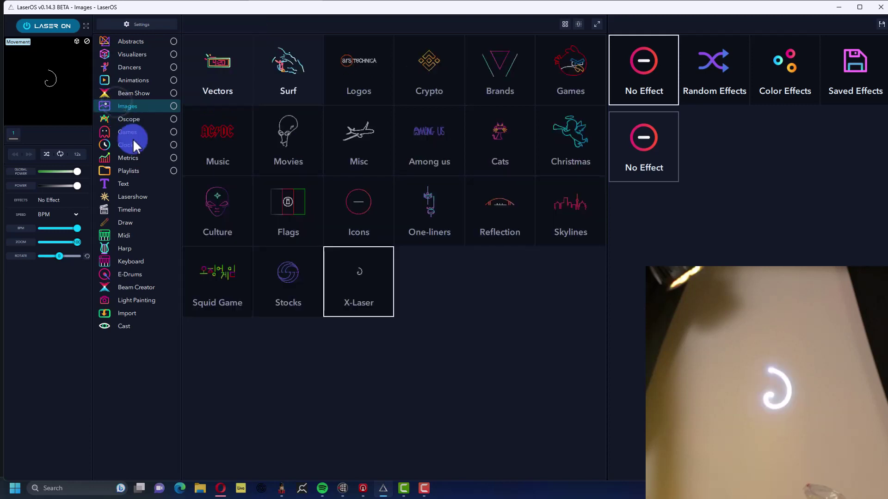
click(135, 212)
click(131, 196)
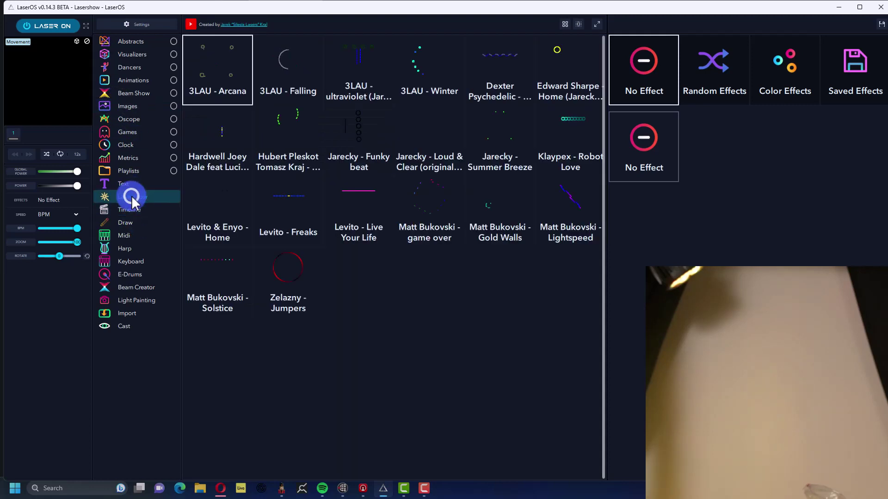
click(139, 179)
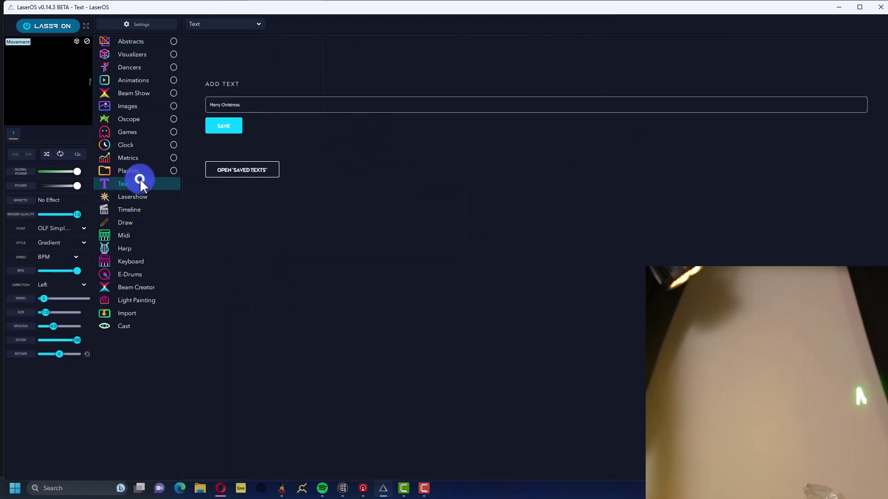
click(126, 210)
click(126, 221)
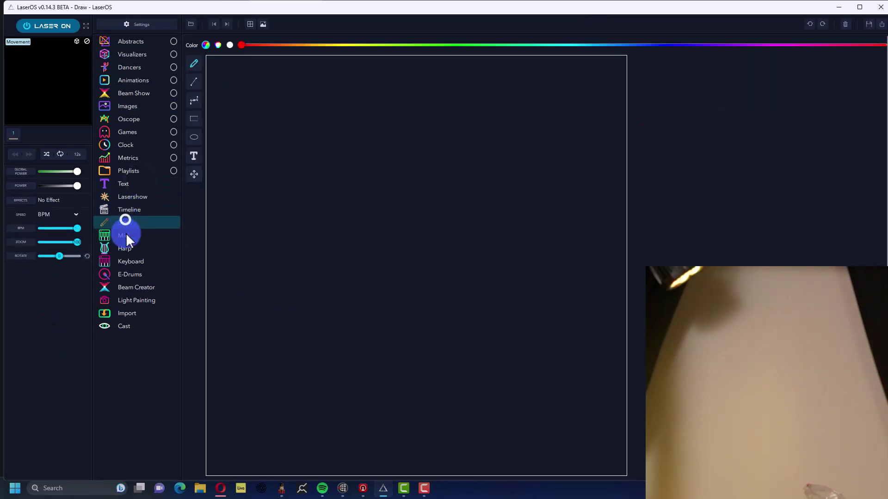
click(134, 311)
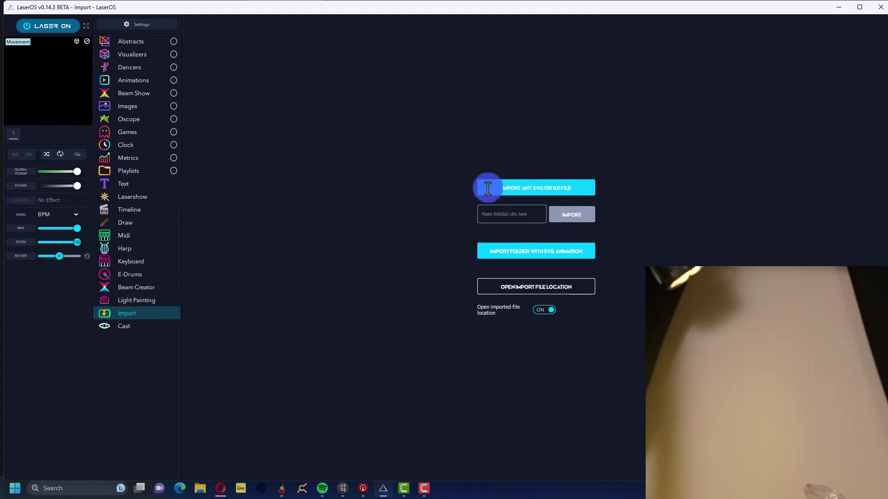
Visit Visualizers, Games, Clock, Metrics and Oscope, then return to the Images categories.
click(125, 53)
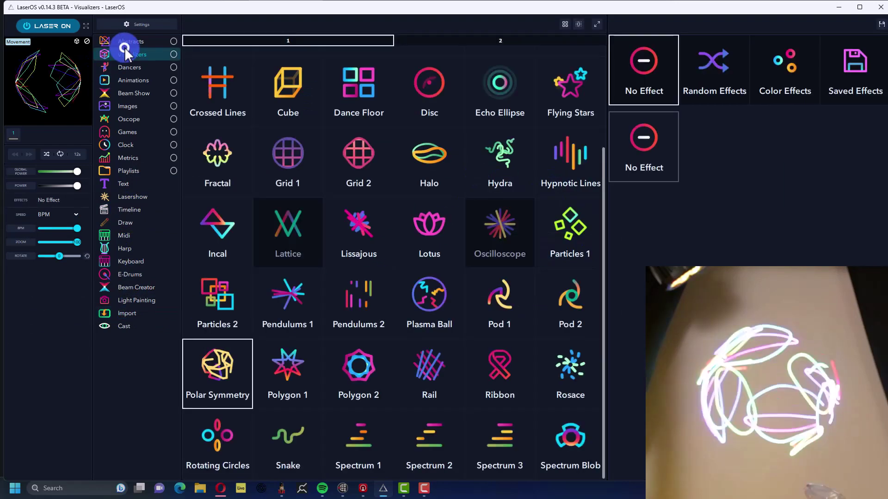
click(125, 134)
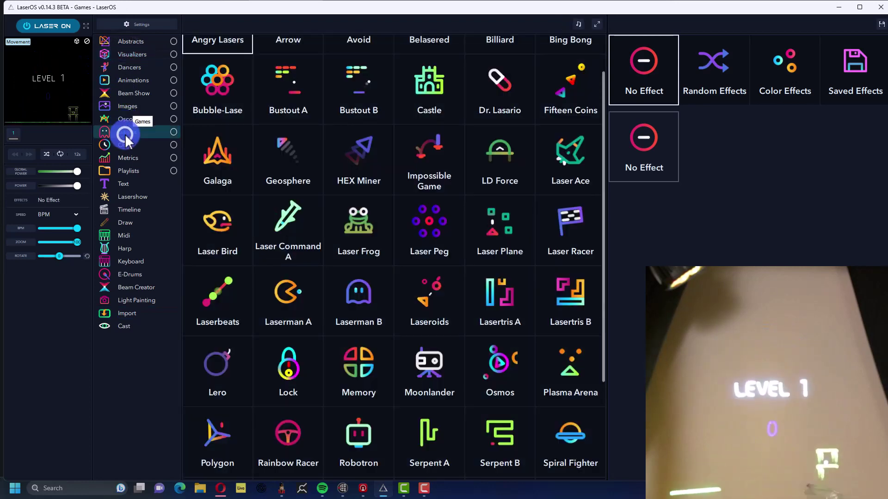
click(132, 146)
click(137, 157)
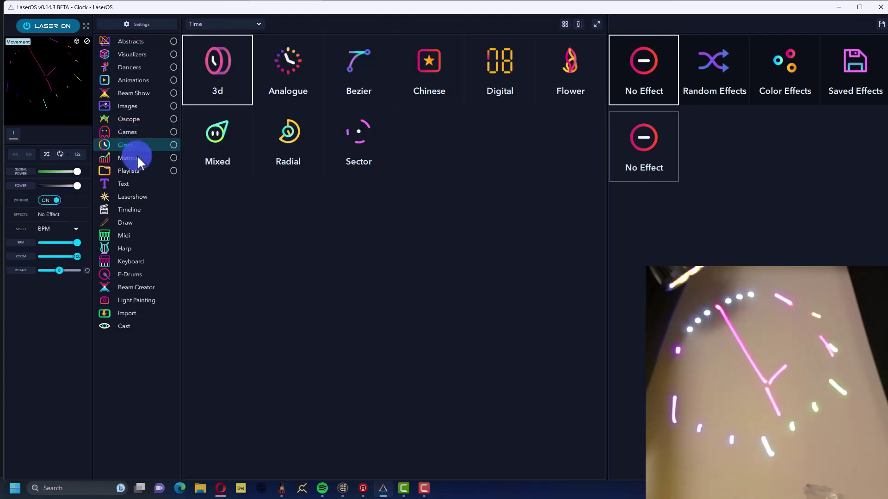
click(135, 116)
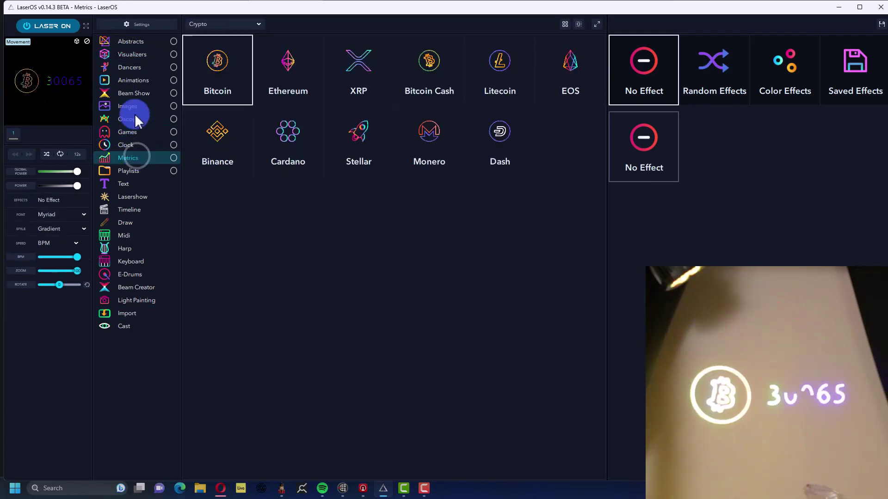
click(133, 107)
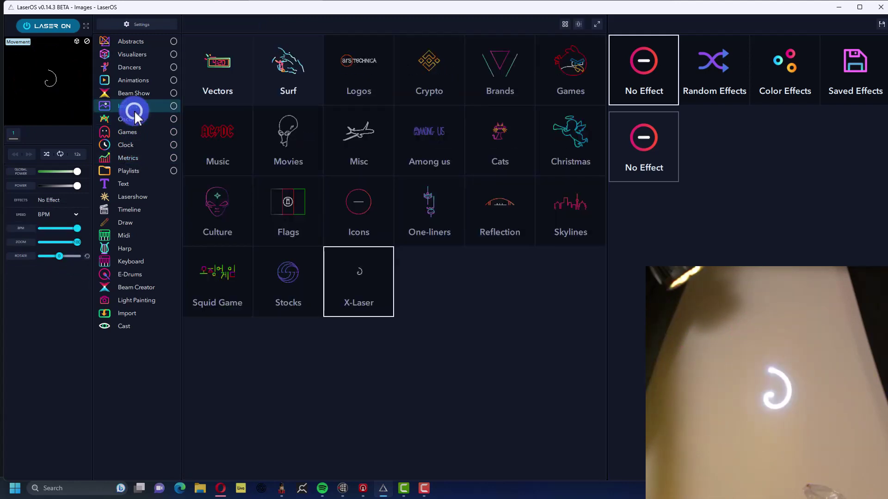
Go to Animations, open Christmas page 1 and project the Candy Cane.
click(124, 87)
click(204, 21)
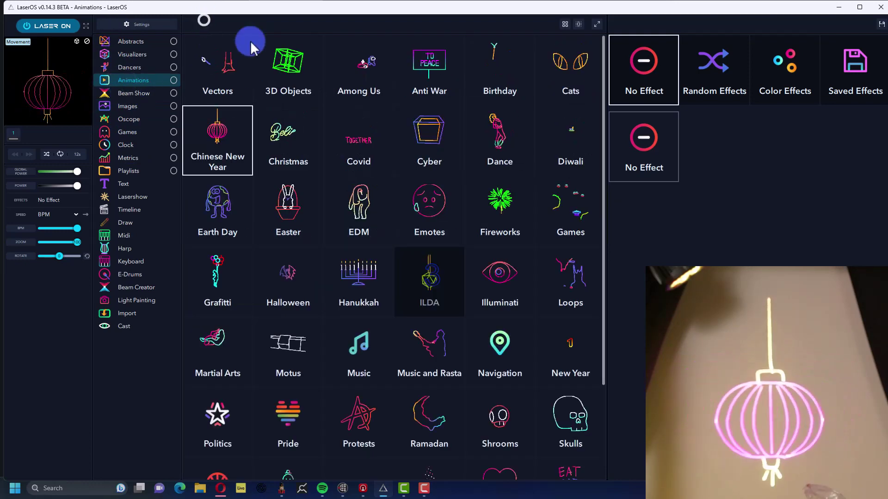
click(293, 127)
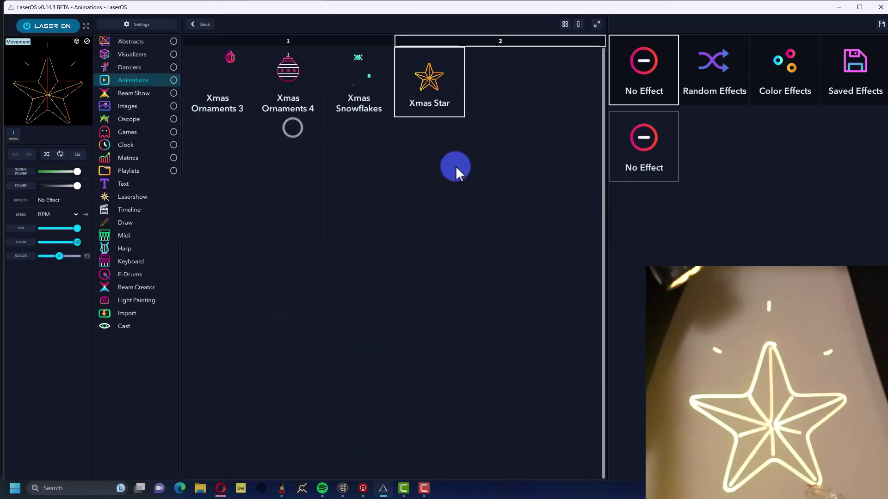
click(270, 42)
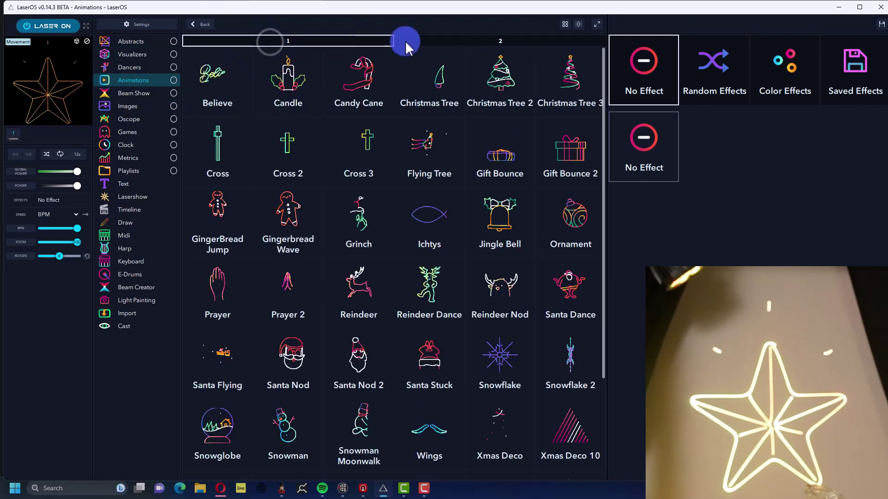
click(357, 85)
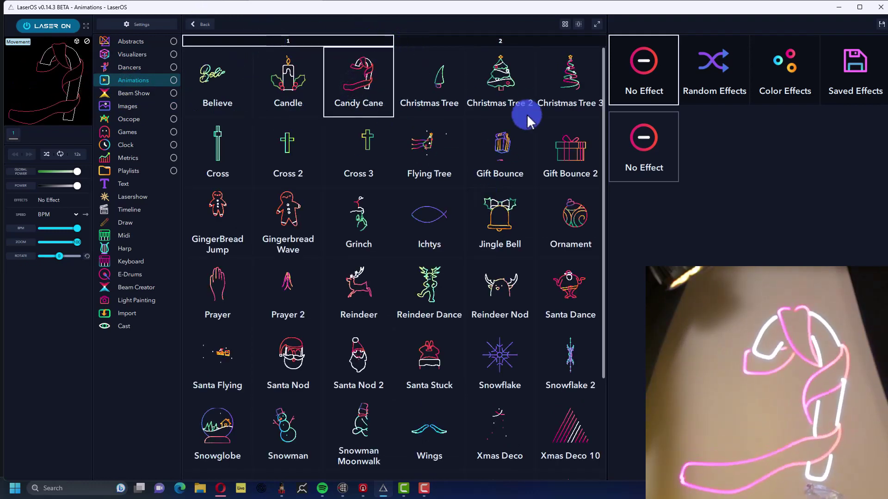